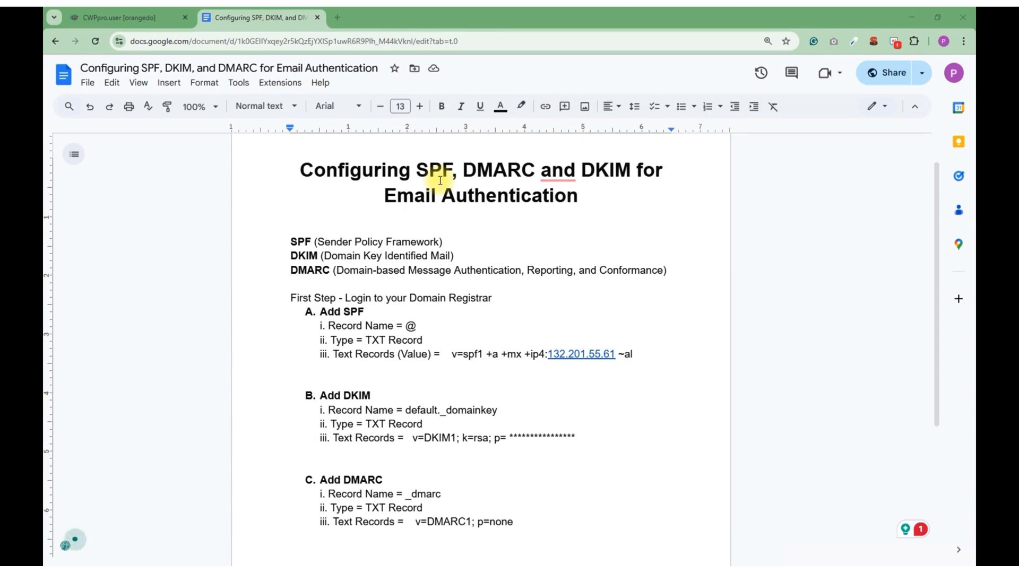
left_click_drag(290, 240, 329, 271)
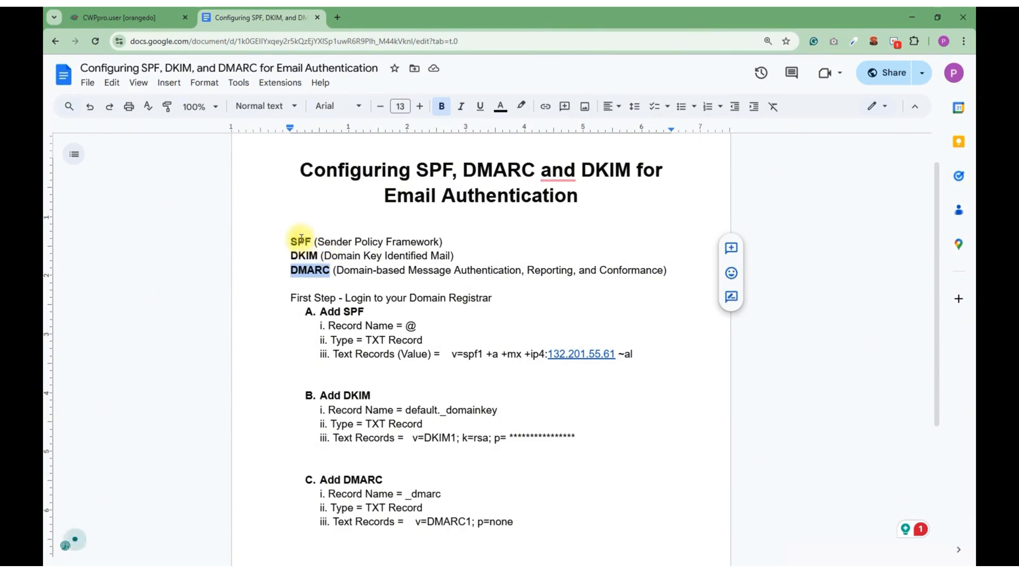
left_click_drag(290, 242, 331, 274)
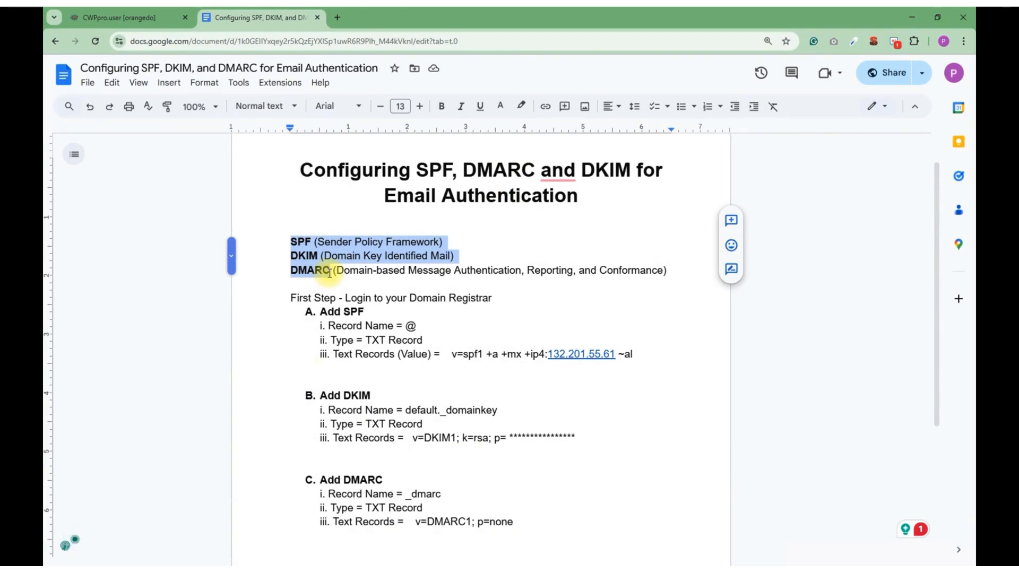
left_click(362, 228)
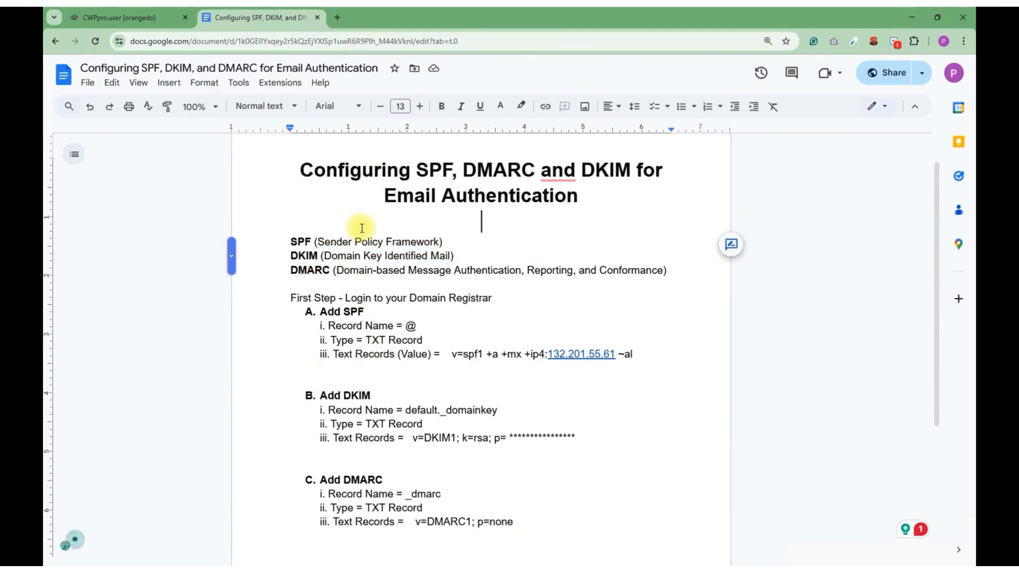
Open easydmarc.com in a new browser tab and go to its SPF Record Generator
left_click(340, 18)
left_click(327, 42)
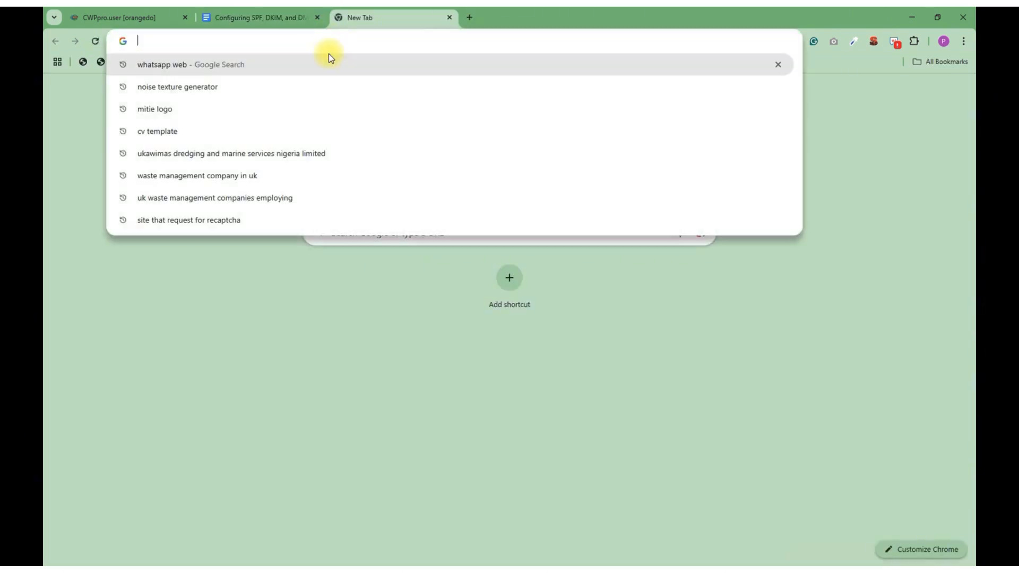
type("e")
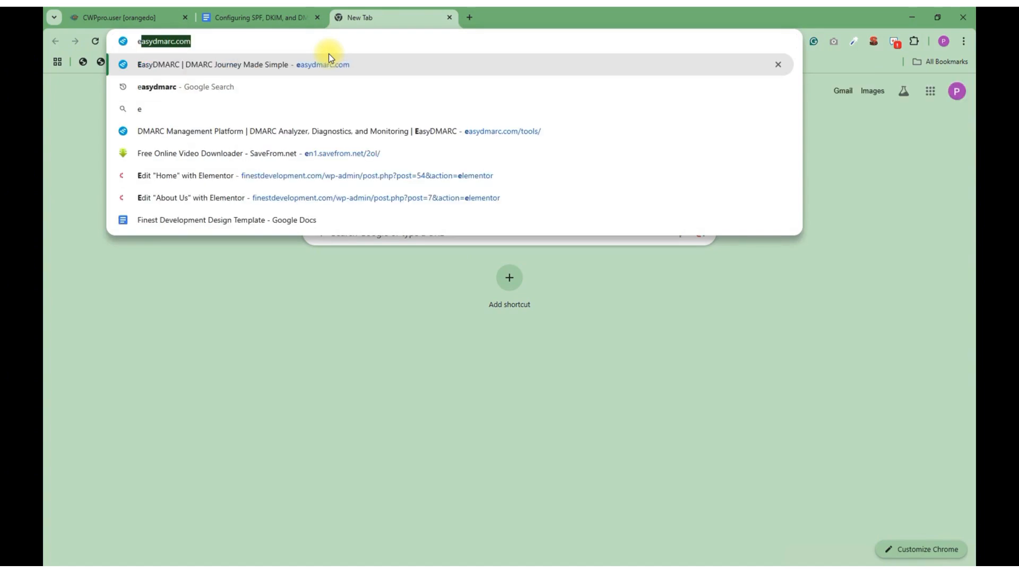
left_click(206, 38)
key("Return")
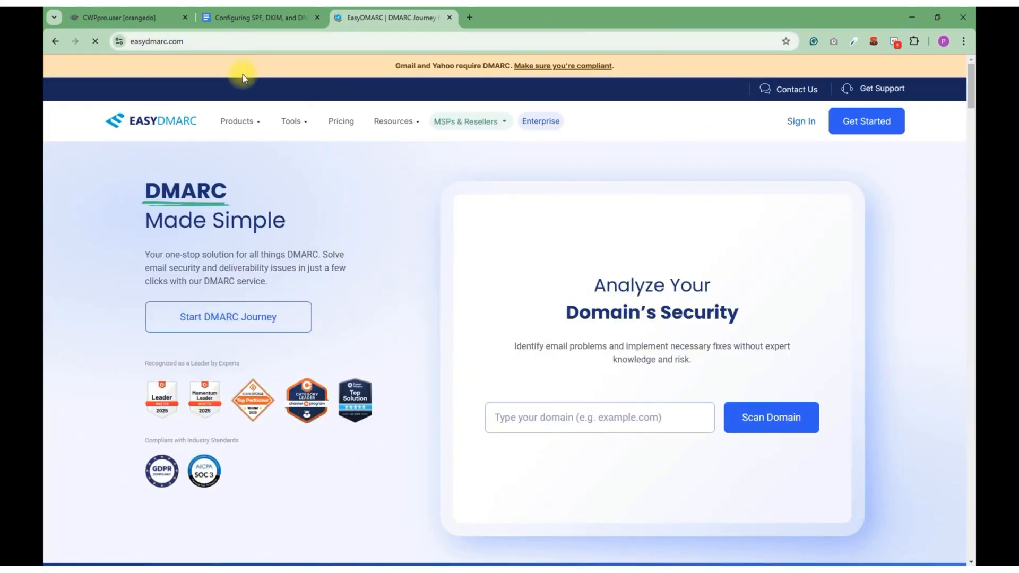
mouse_move(292, 128)
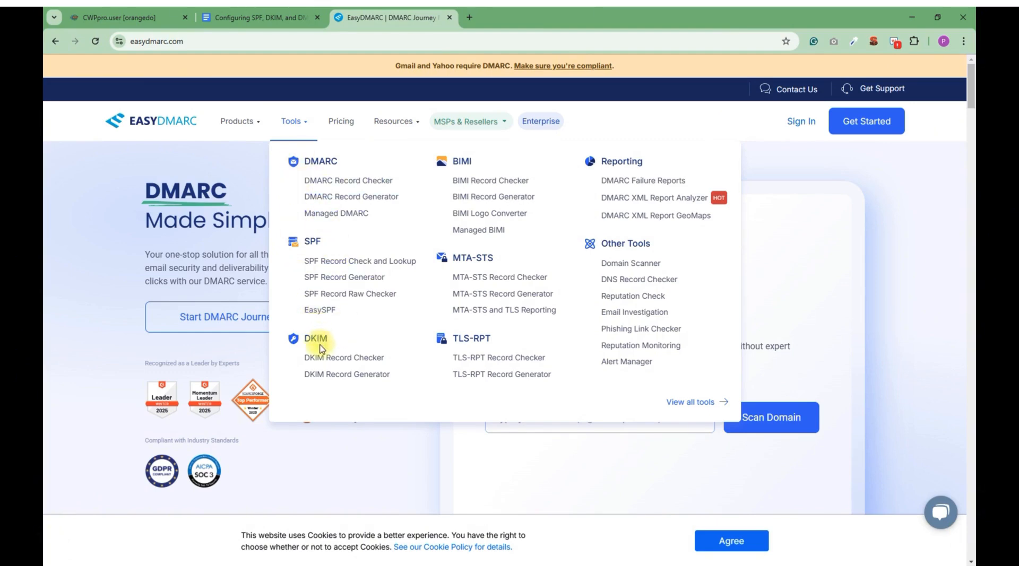
left_click(340, 280)
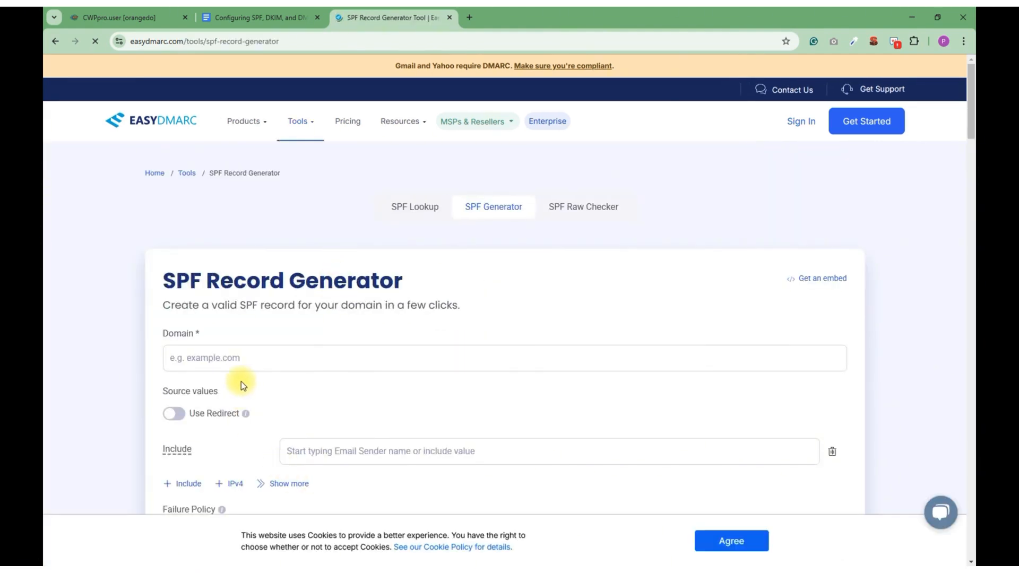
scroll(233, 378, "down", 2)
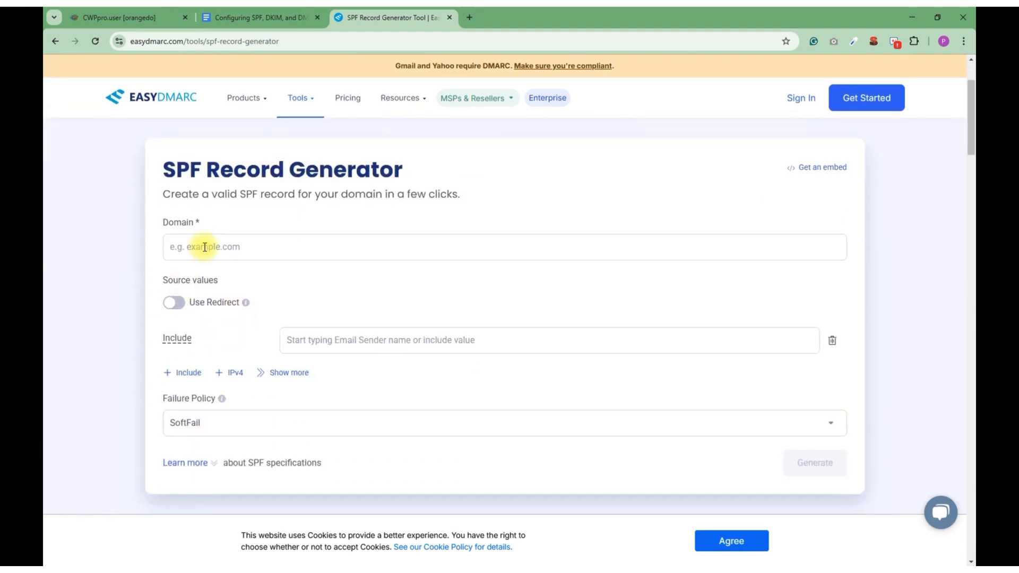
Enter orangedotinc.com as the domain for the SPF record and expand the list of source types
left_click(171, 248)
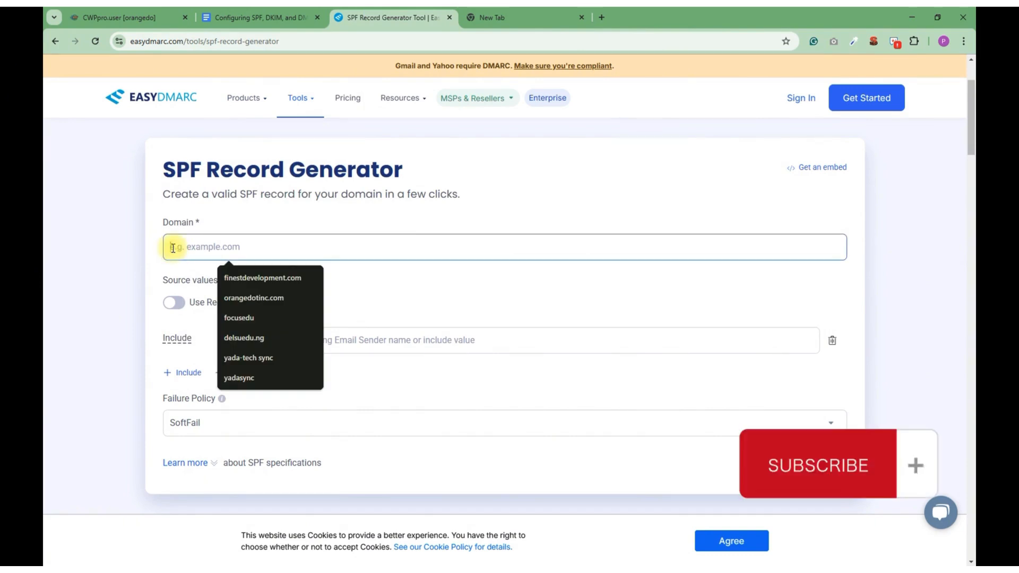
left_click(244, 297)
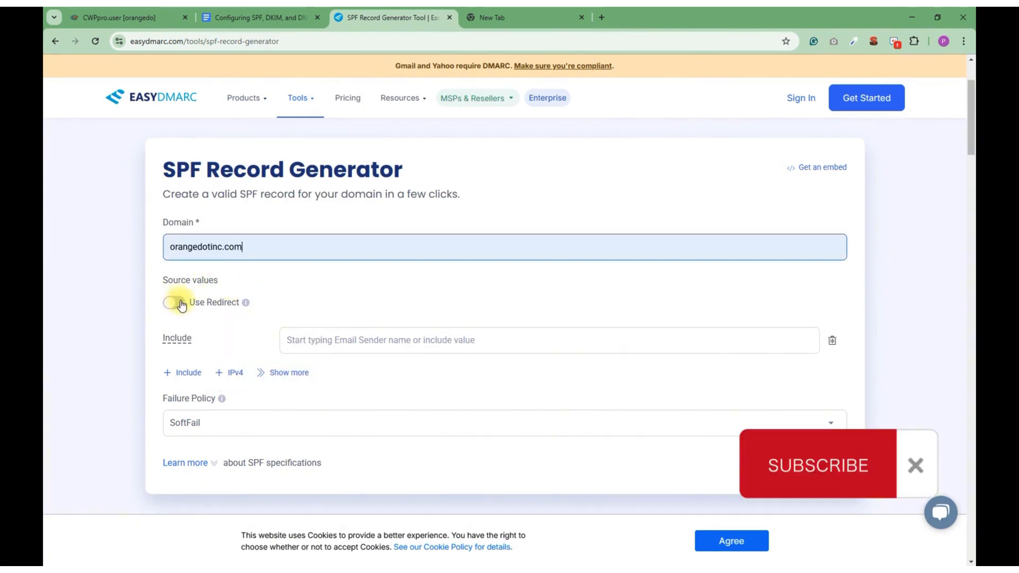
left_click(291, 296)
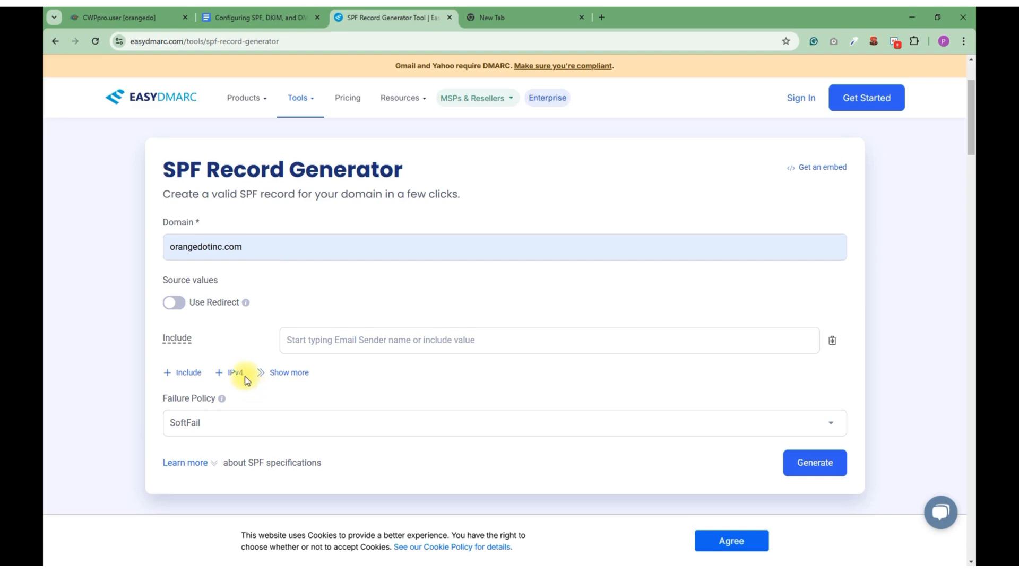
left_click(290, 374)
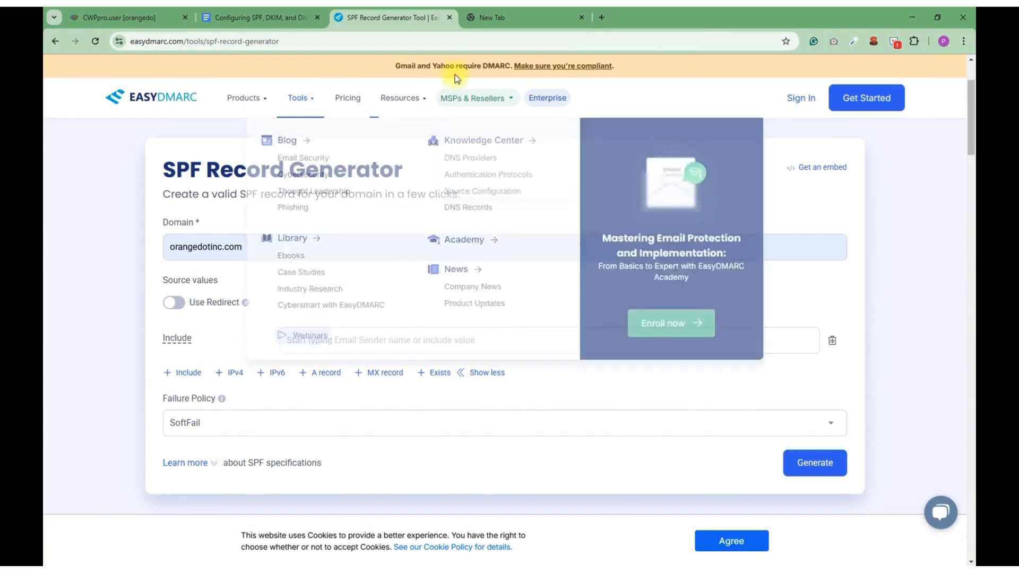
Open nslookup.io in the empty browser tab
left_click(508, 17)
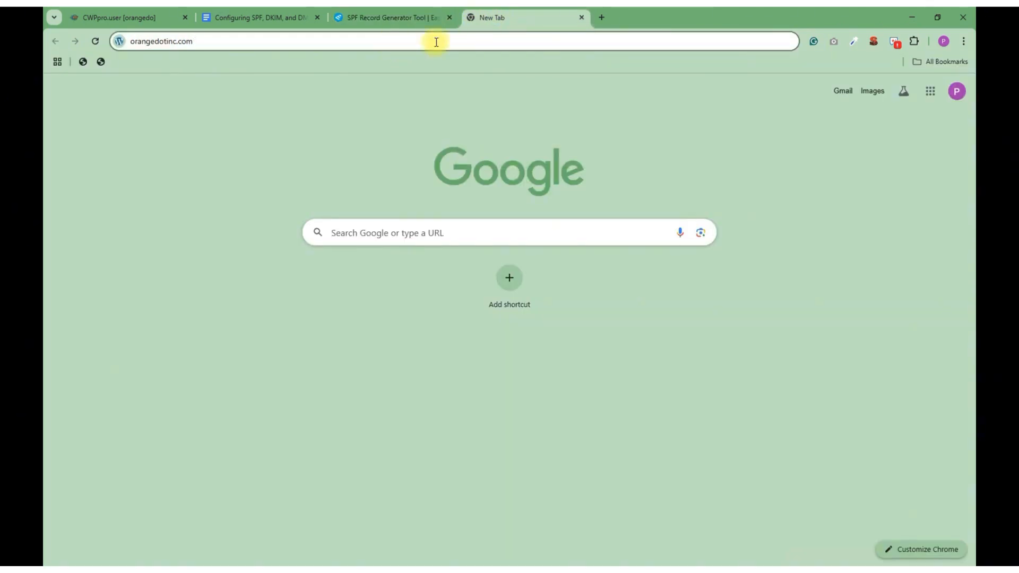
key("BackSpace")
key("BackSpace")
key("BackSpace")
key("BackSpace")
key("BackSpace")
key("BackSpace")
key("BackSpace")
key("BackSpace")
key("BackSpace")
key("BackSpace")
key("BackSpace")
key("BackSpace")
key("BackSpace")
key("BackSpace")
key("BackSpace")
key("BackSpace")
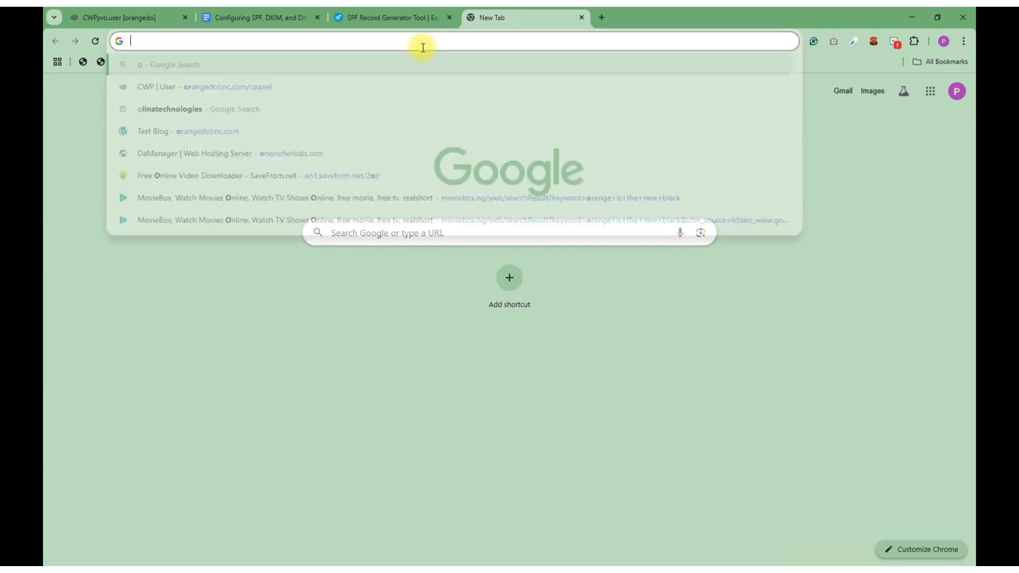
type("ns")
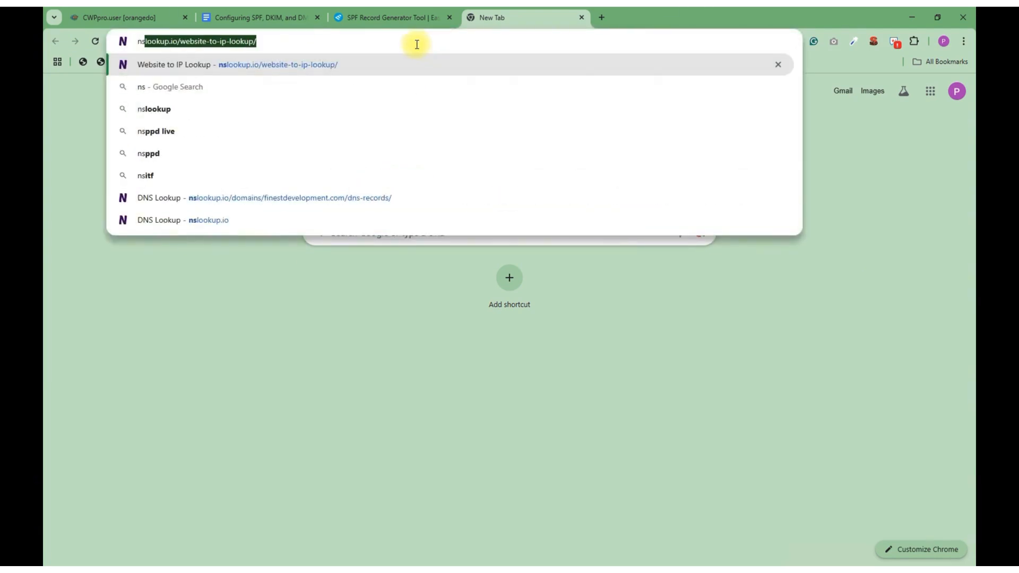
type("lookup.io")
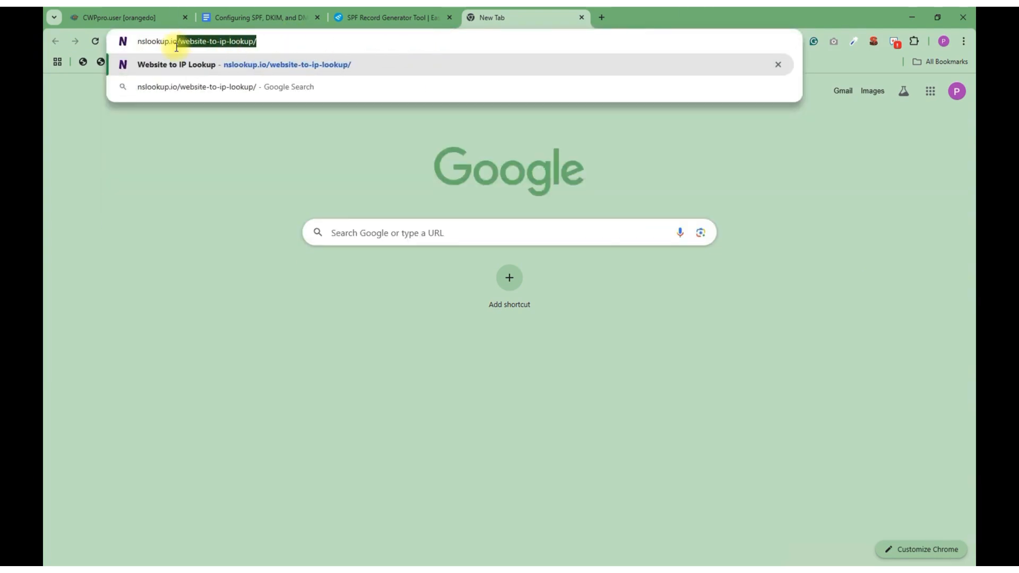
key("Delete")
key("Return")
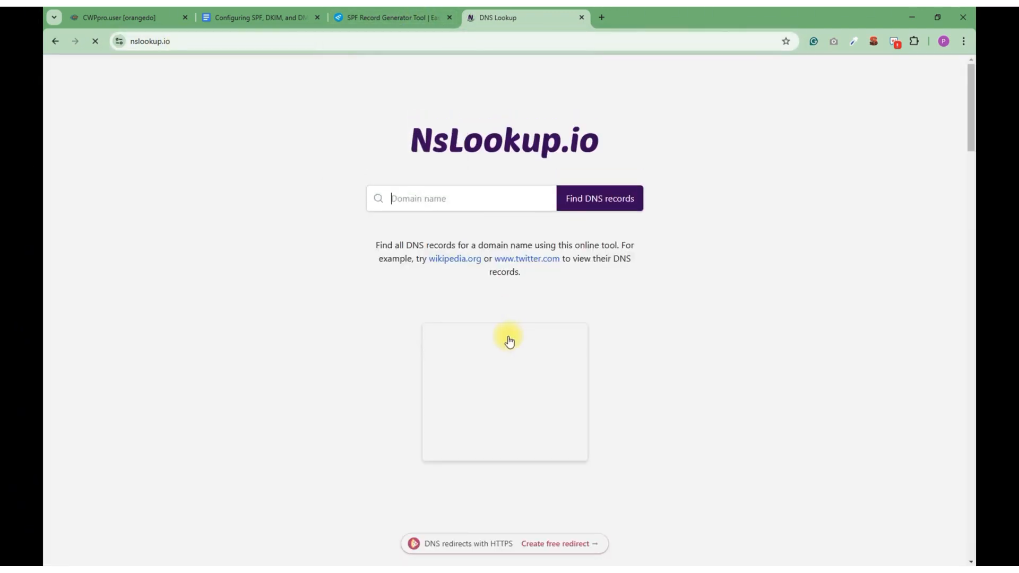
Look up the DNS records for orangedotinc.com
left_click(444, 200)
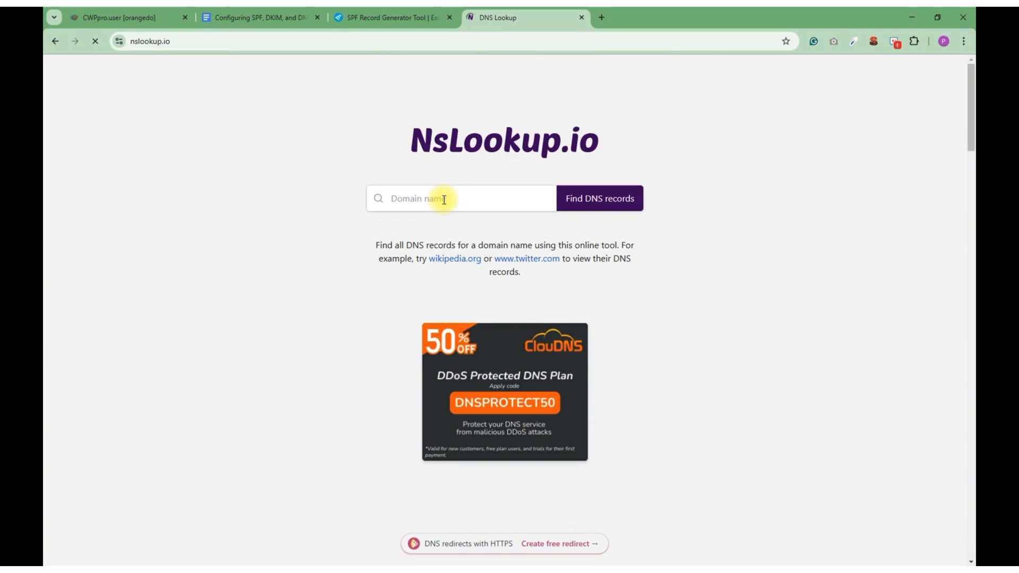
type("https://orangedotinc.com")
left_click(418, 199)
key("BackSpace")
key("BackSpace")
key("BackSpace")
key("BackSpace")
key("BackSpace")
key("BackSpace")
key("BackSpace")
key("BackSpace")
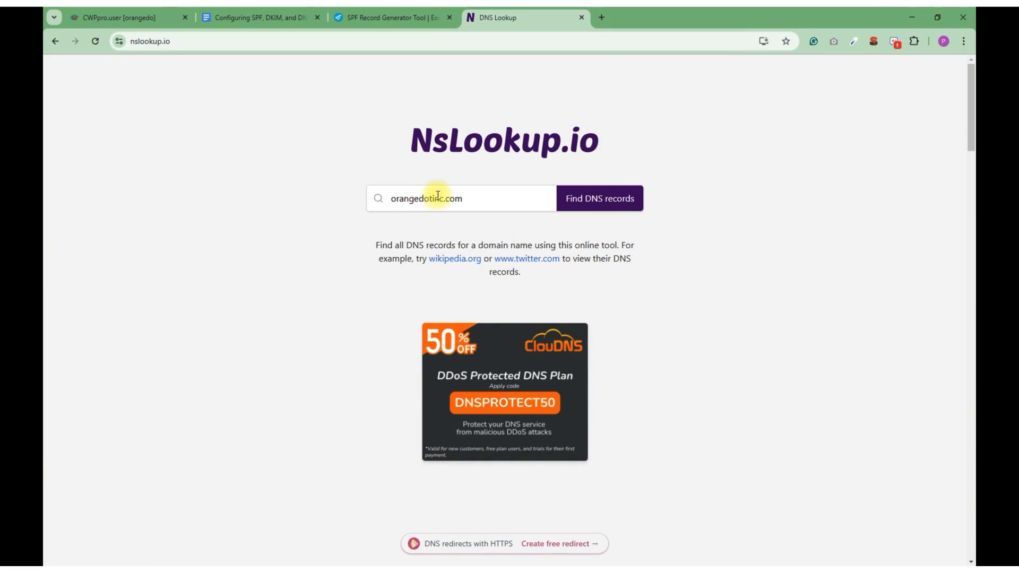
left_click(587, 204)
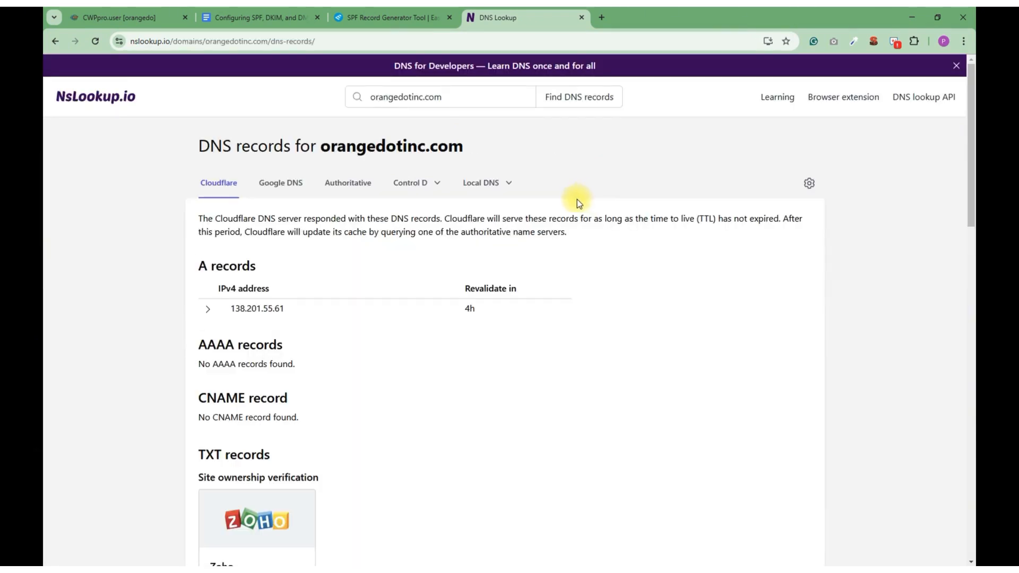
Copy the domain's IPv4 address from its A records and return to the SPF Record Generator
mouse_move(281, 316)
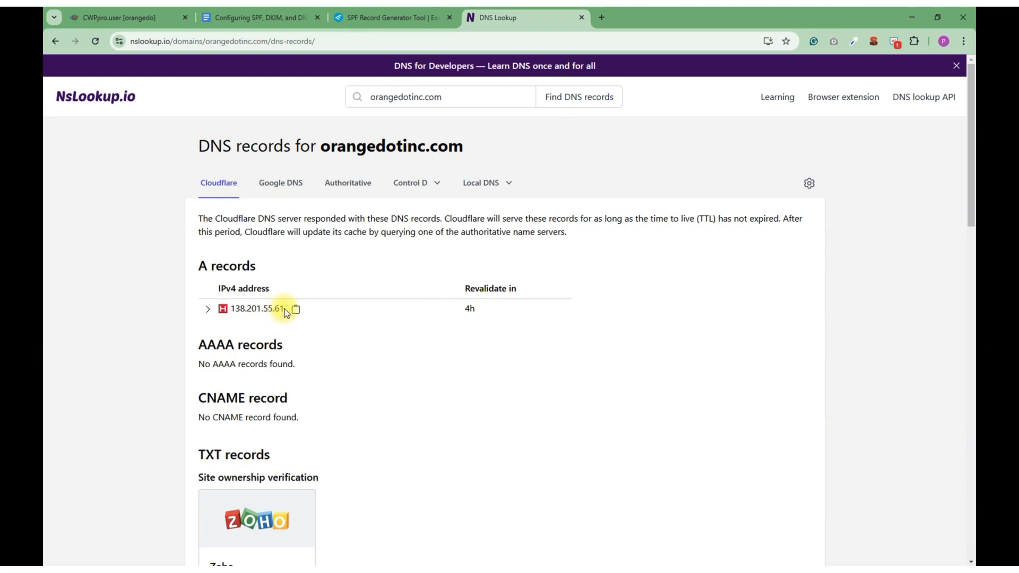
left_click_drag(285, 309, 238, 319)
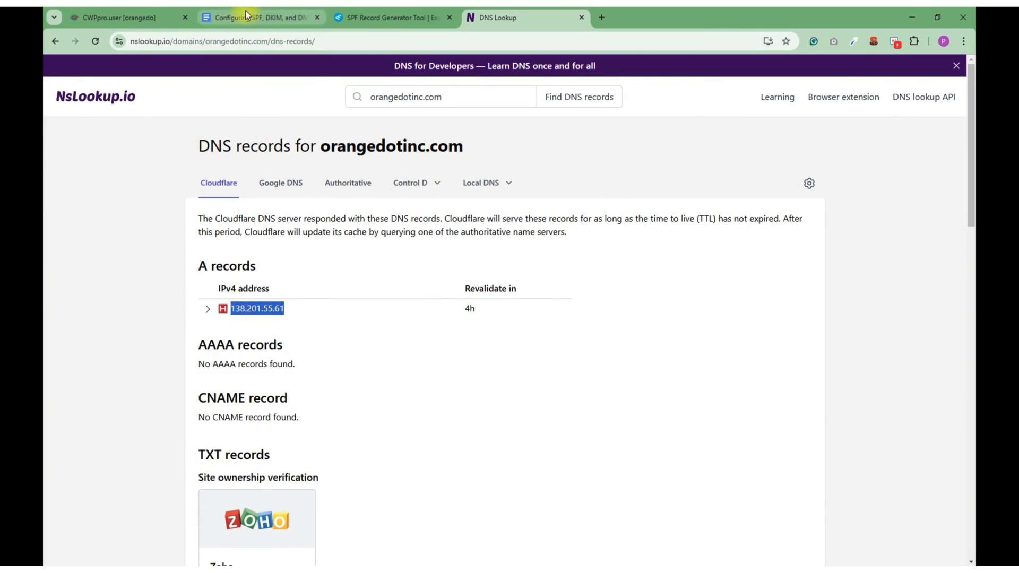
left_click(390, 18)
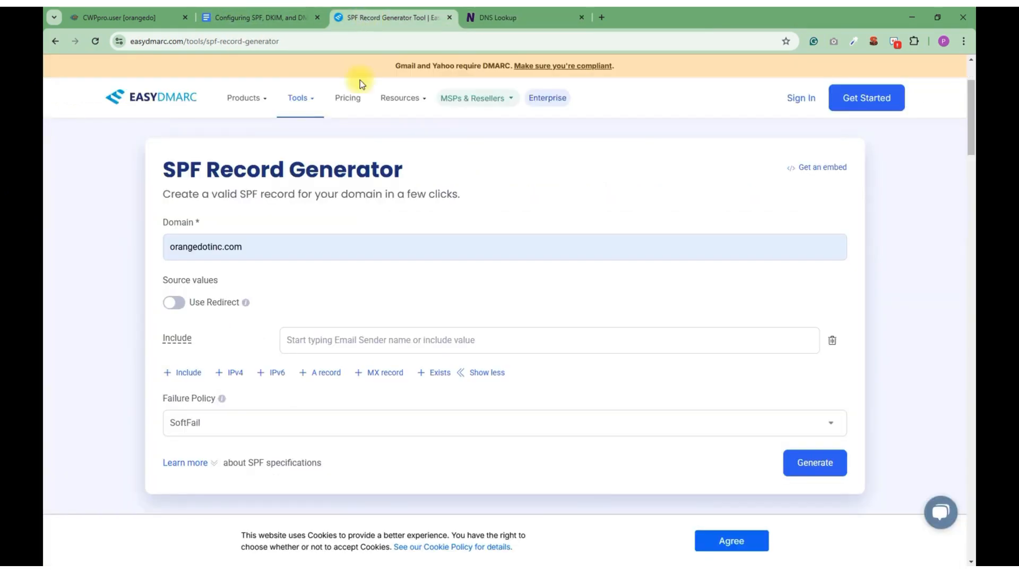
Add IPv4, A record and MX record entries to the SPF source values and remove the Include entry
left_click(220, 376)
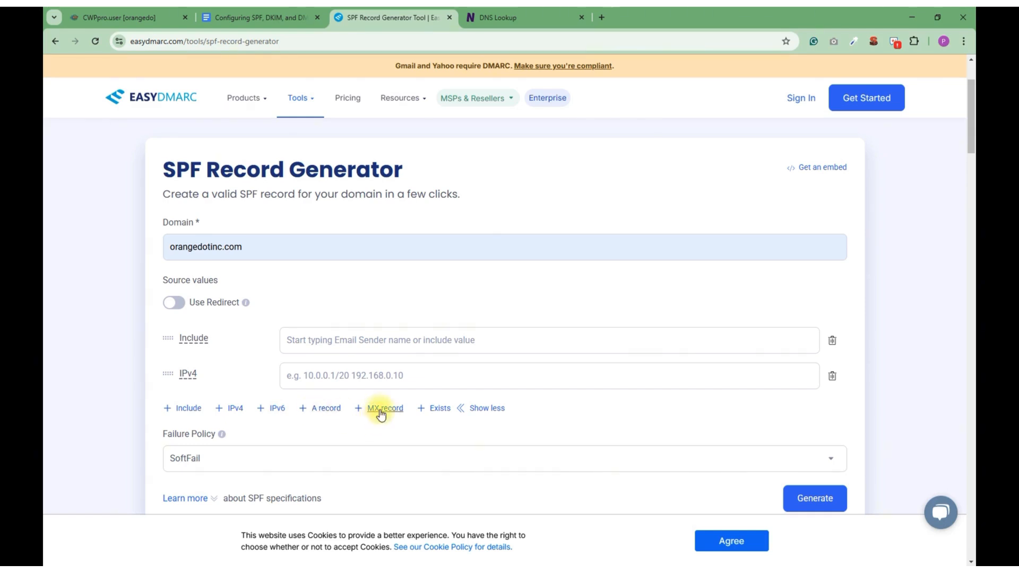
left_click(302, 410)
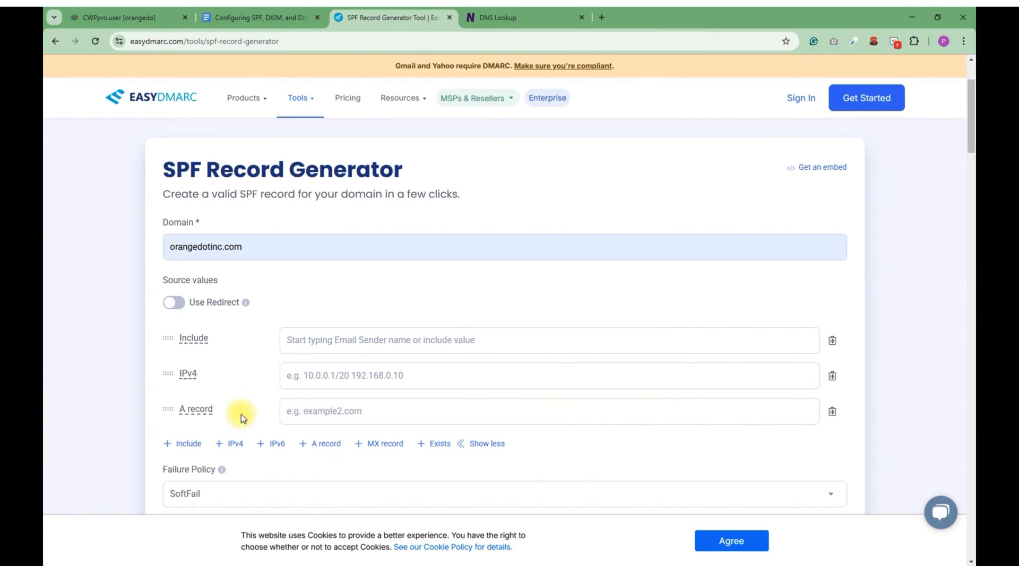
left_click(359, 443)
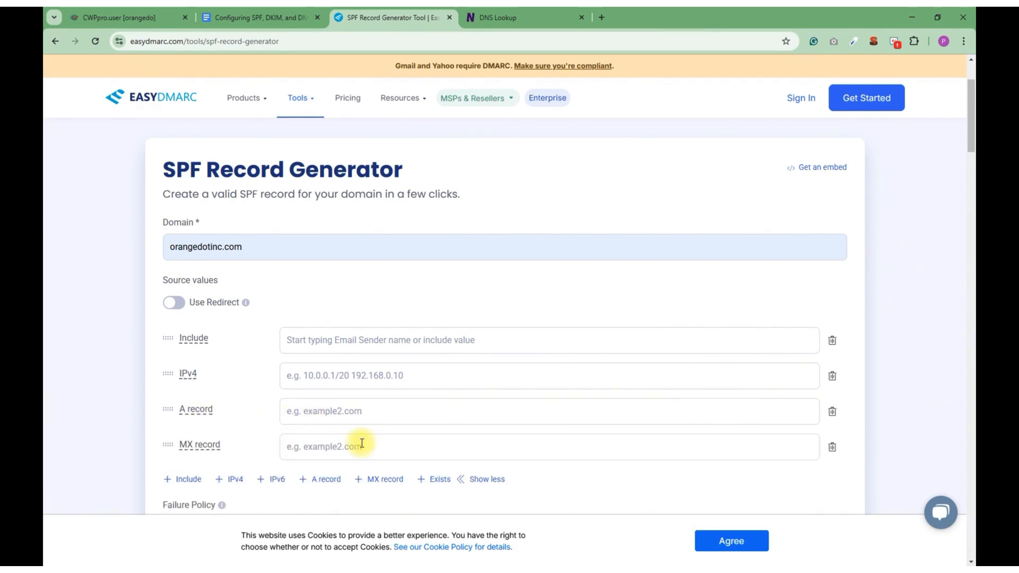
left_click(832, 340)
Set the IPv4 source to 138.201.55.61, leave the A and MX entries blank, and generate the SPF record
left_click(308, 341)
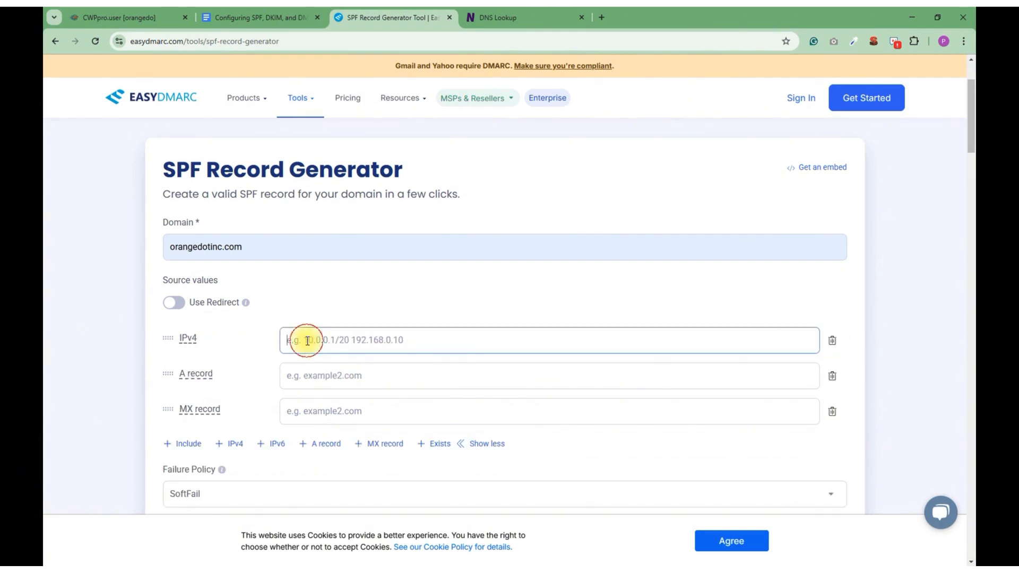
key("ctrl+v")
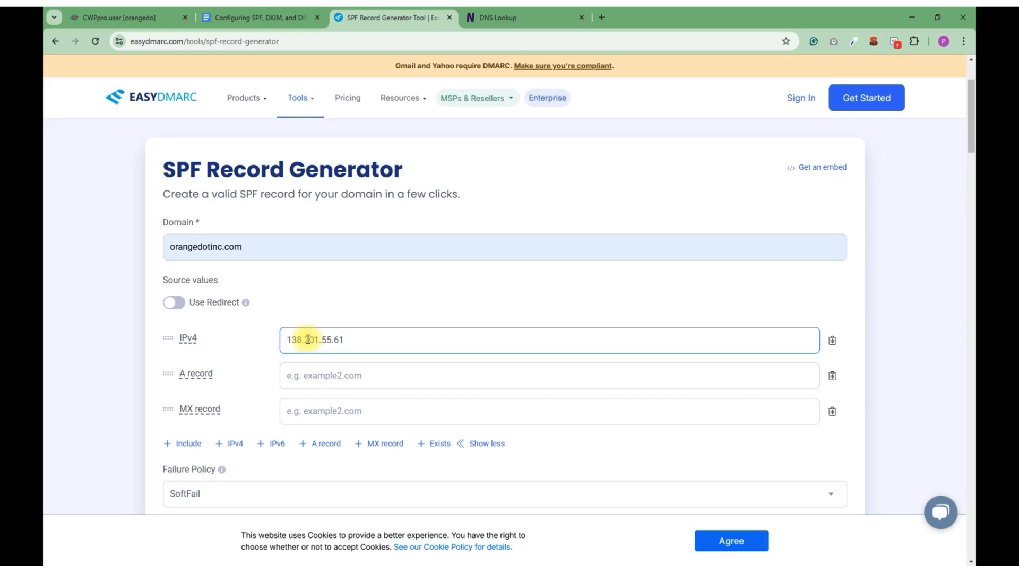
left_click(292, 378)
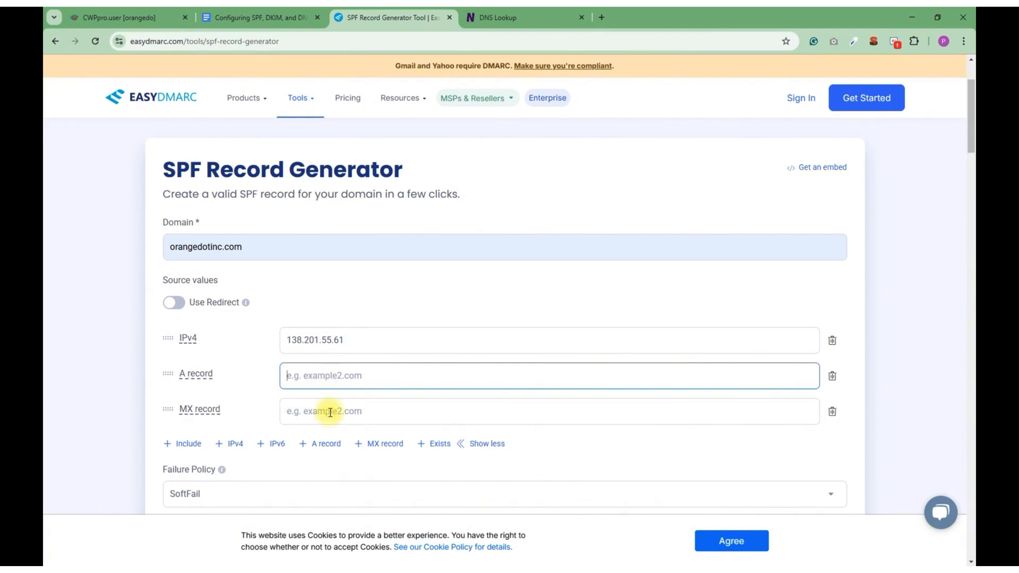
scroll(330, 412, "down", 1)
scroll(197, 403, "down", 1)
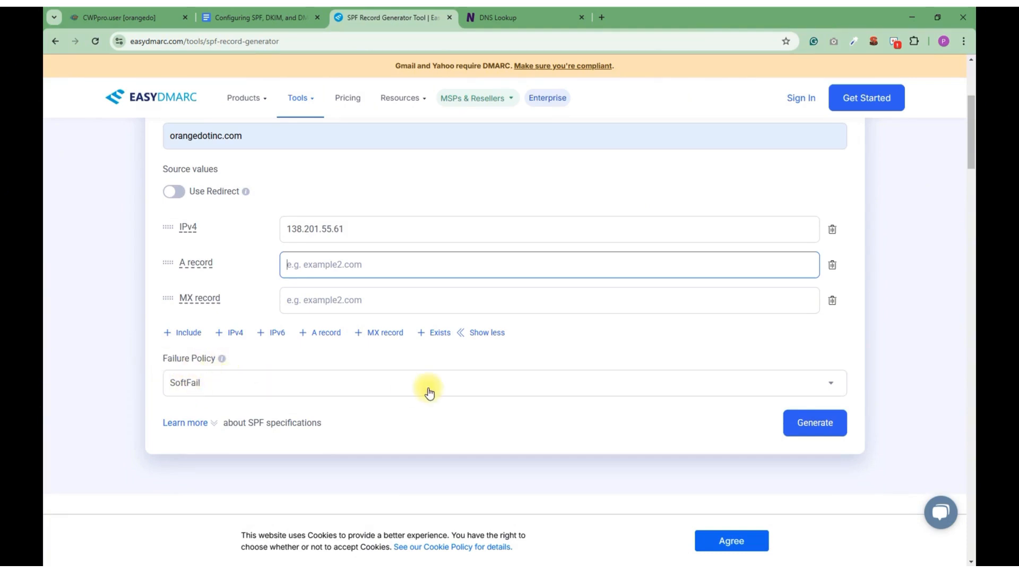
left_click(803, 428)
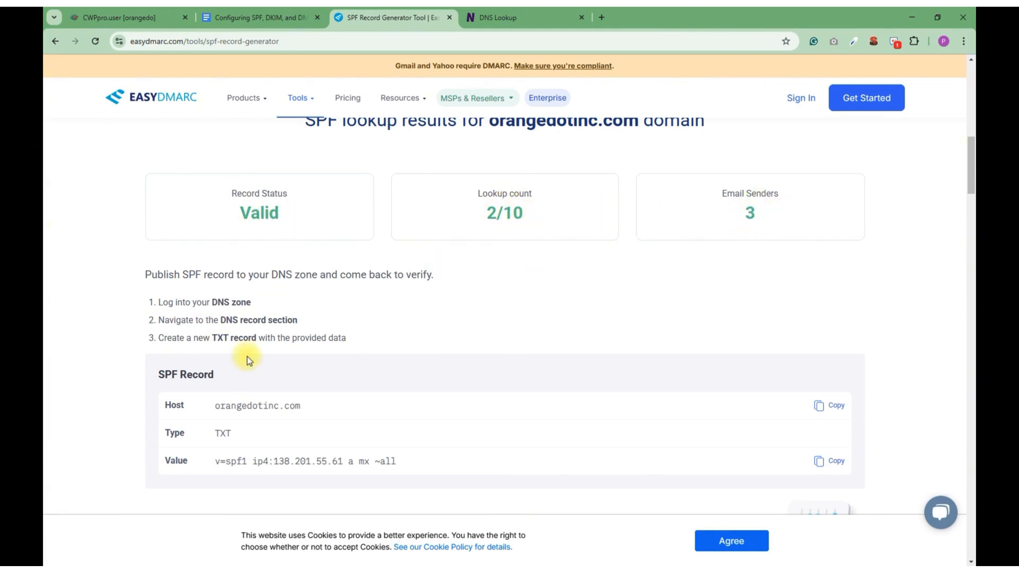
scroll(222, 428, "down", 2)
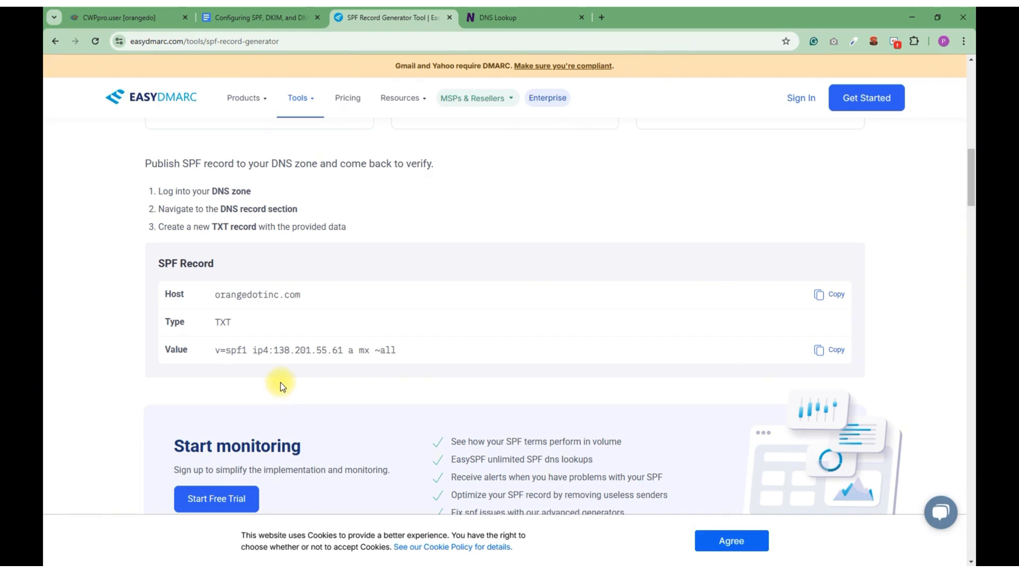
scroll(282, 381, "up", 1)
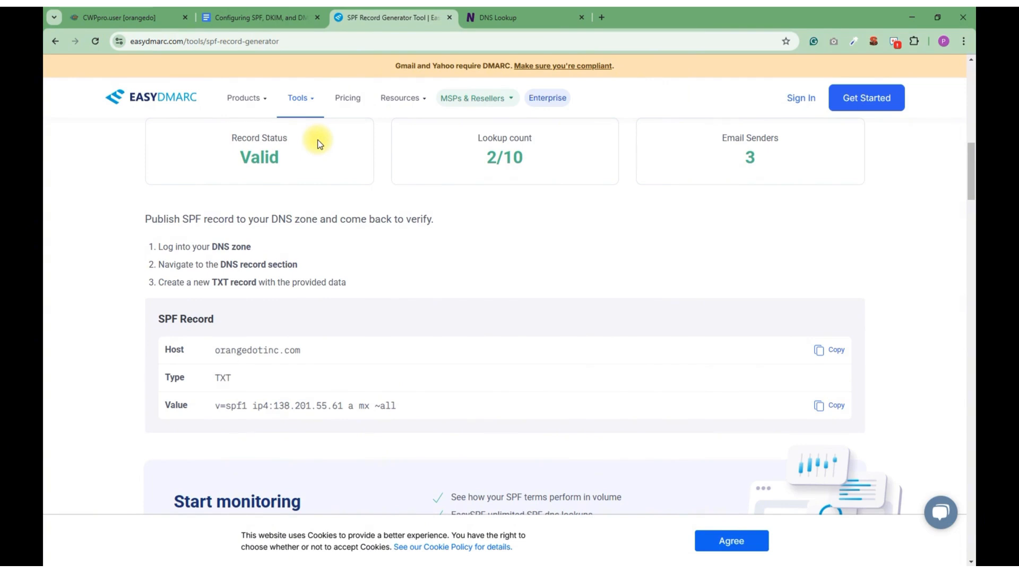
Generate a DMARC record for orangedotinc.com in the DMARC Record Generator, entering the domain's contact e-mail as the aggregate report recipient
mouse_move(307, 104)
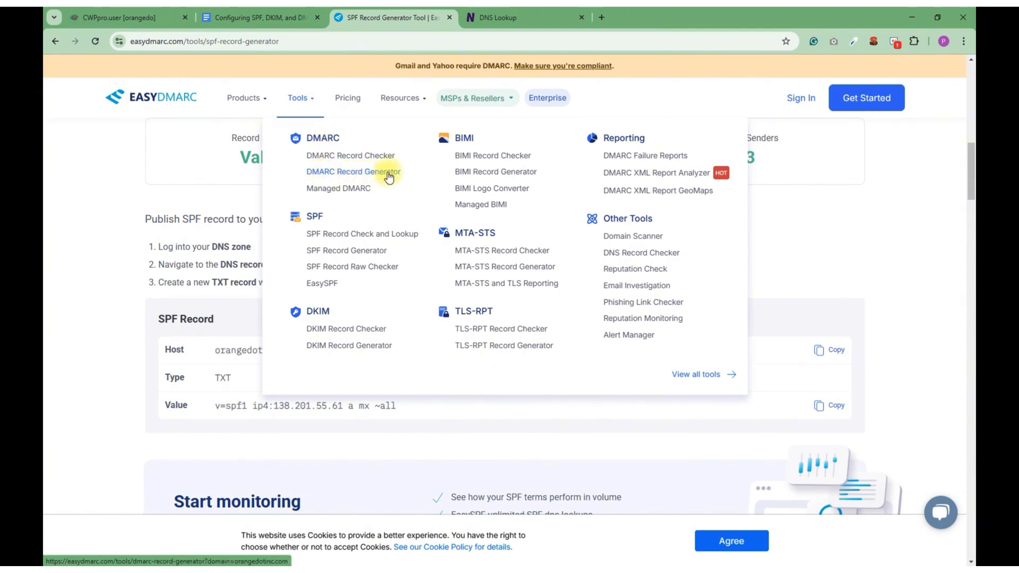
left_click(324, 173)
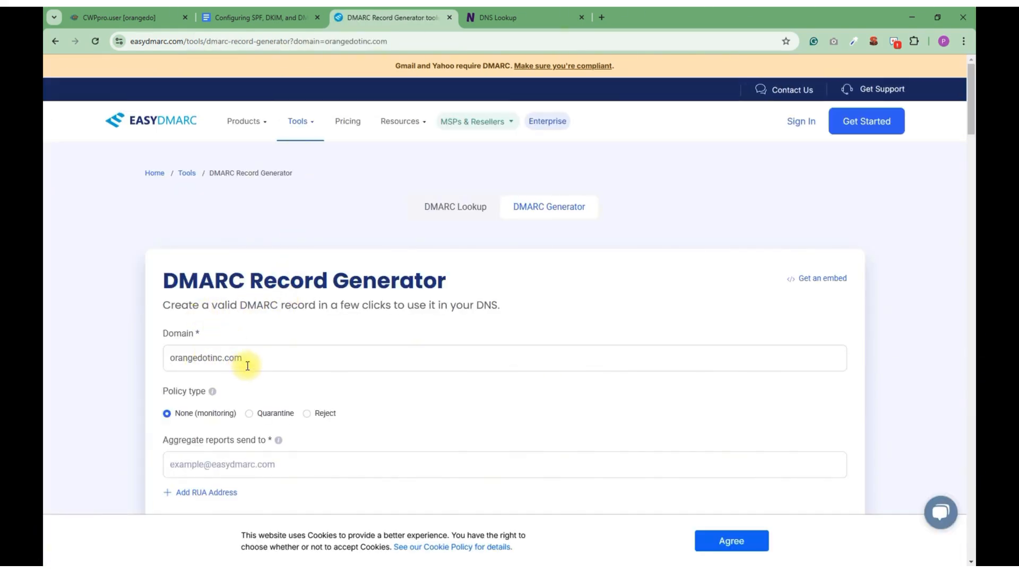
scroll(247, 366, "down", 2)
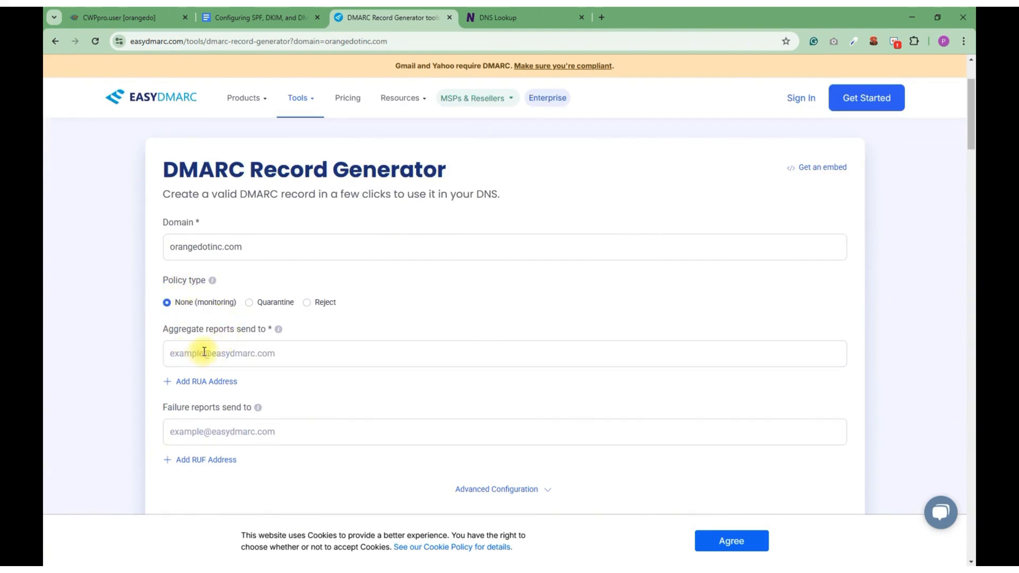
left_click(230, 352)
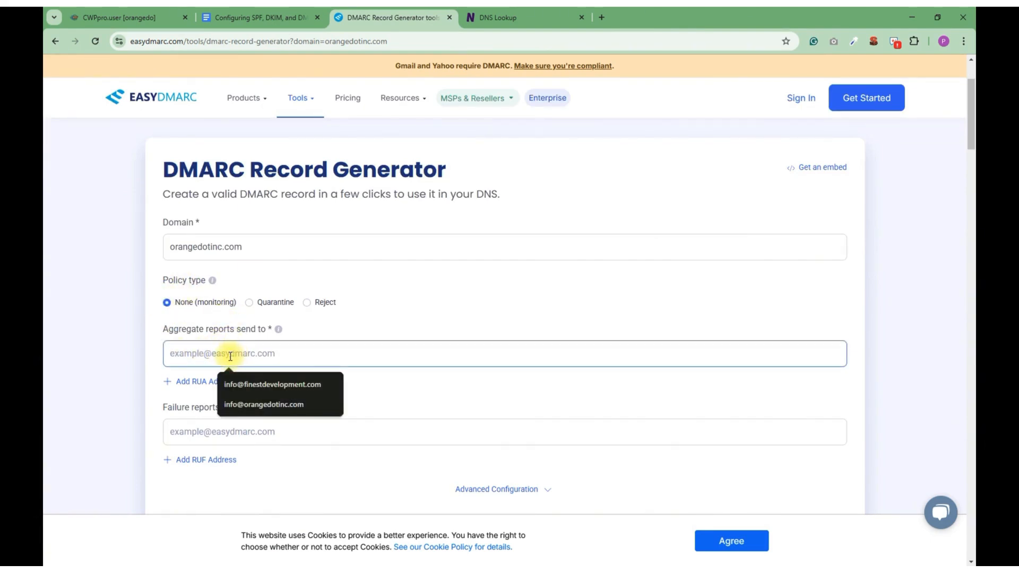
left_click(377, 302)
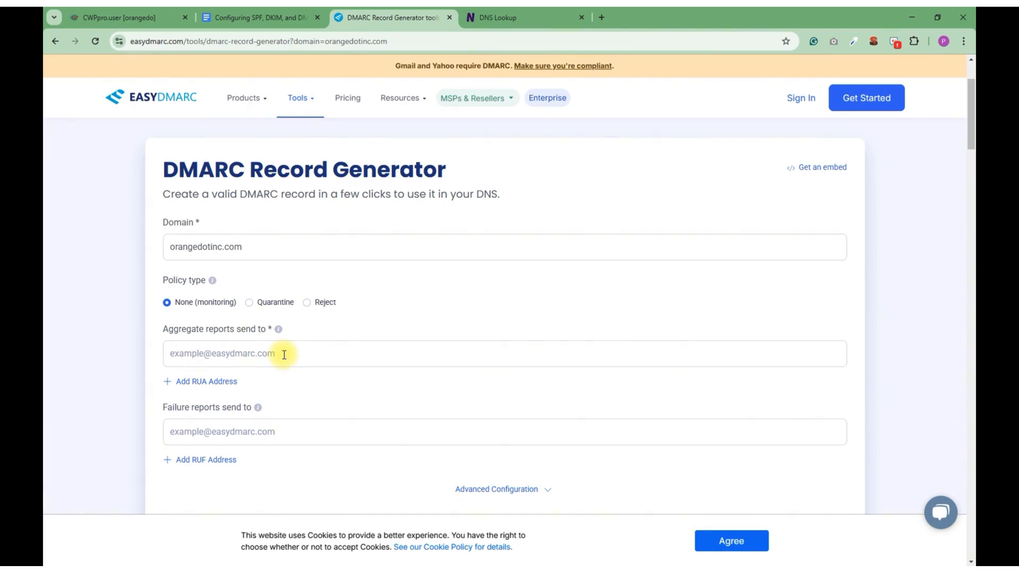
left_click(210, 354)
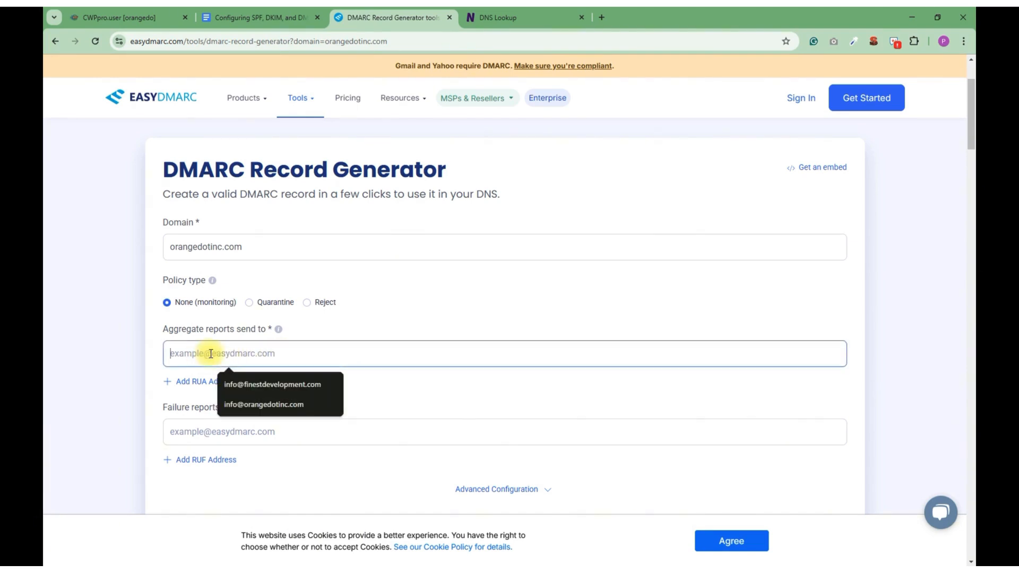
left_click(242, 404)
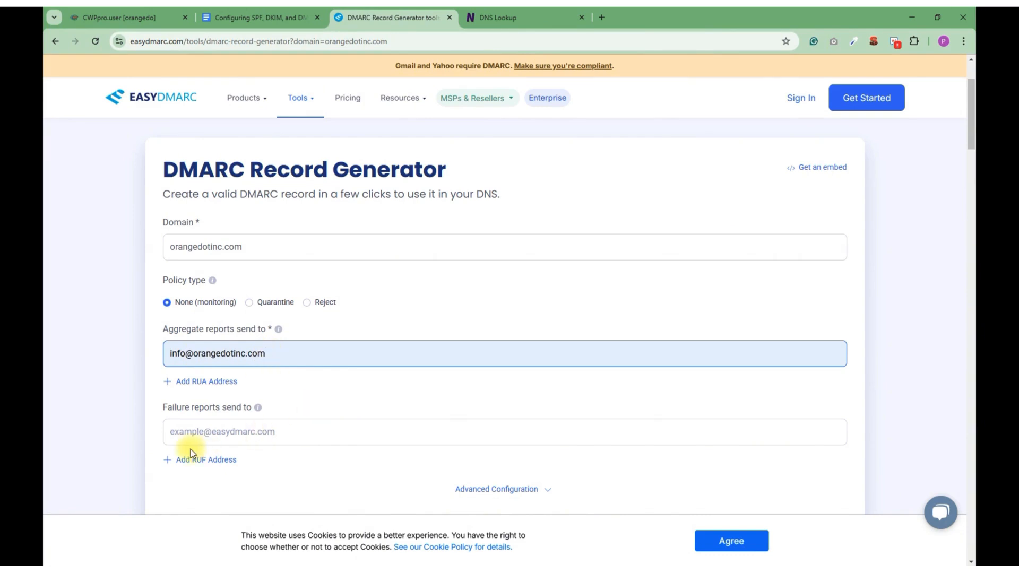
scroll(289, 439, "down", 3)
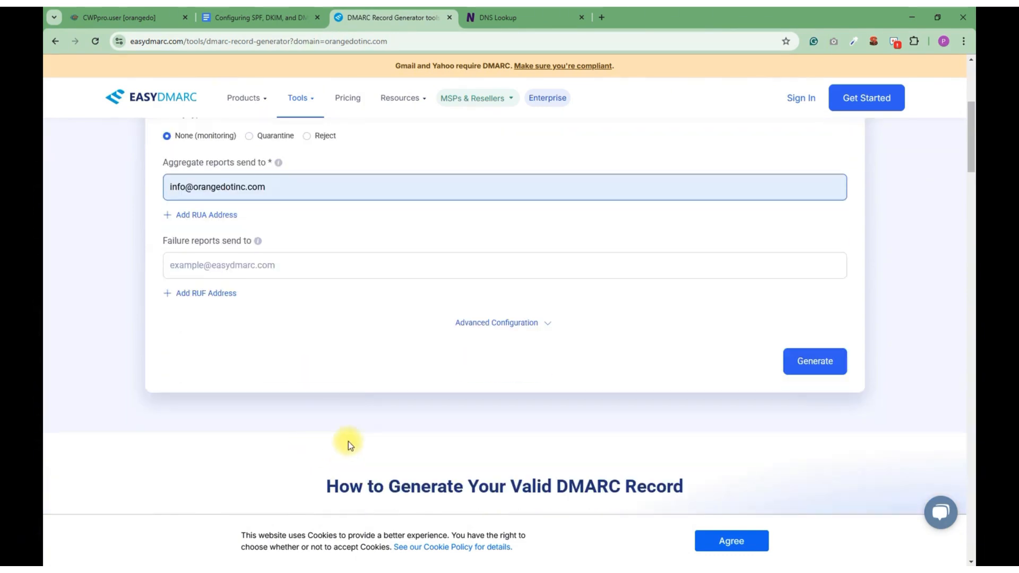
left_click(799, 364)
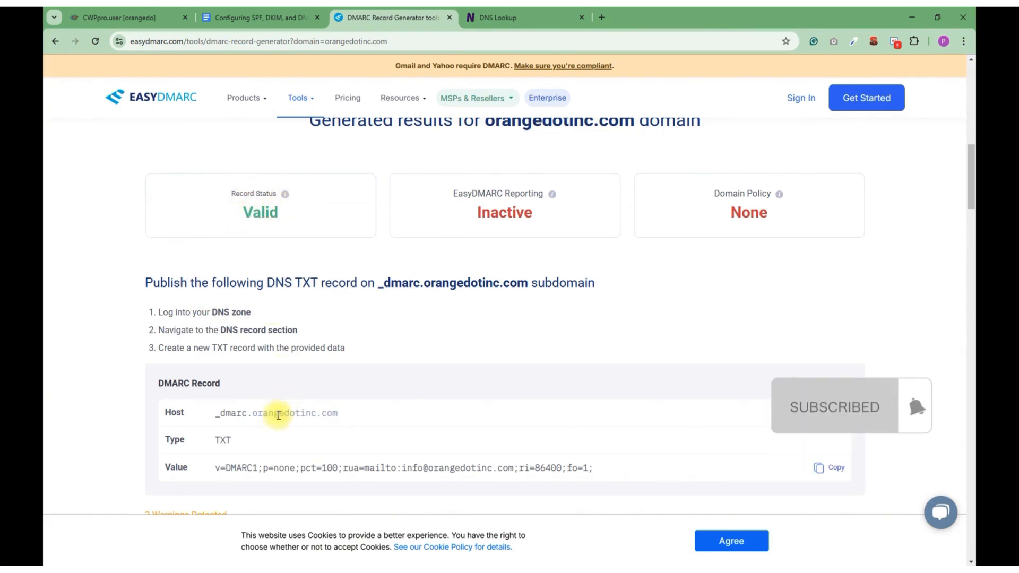
scroll(265, 411, "down", 2)
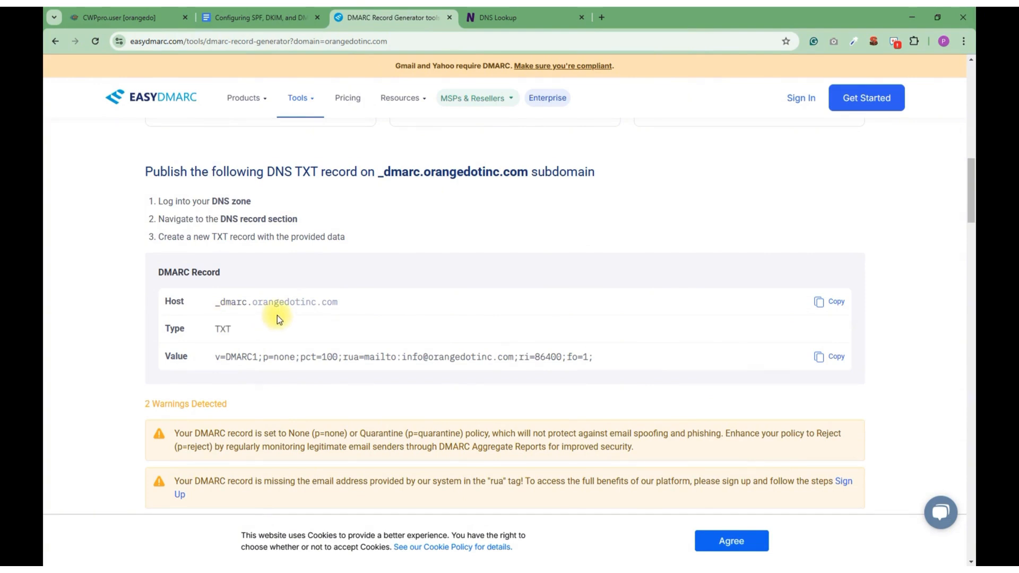
Switch to the DKIM Record Generator, set the selector to default and request the record for orangedotinc.com
mouse_move(298, 97)
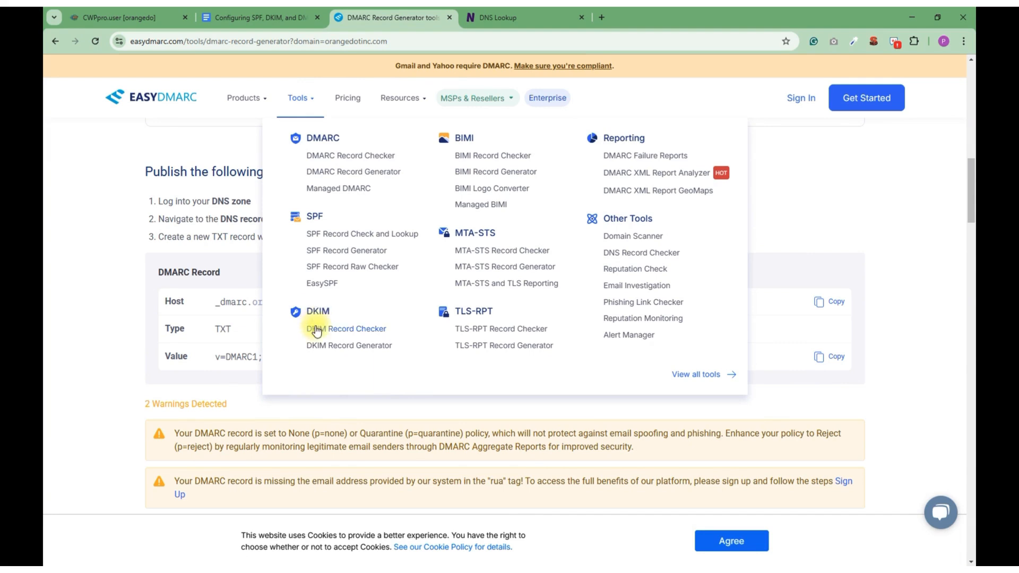
left_click(342, 347)
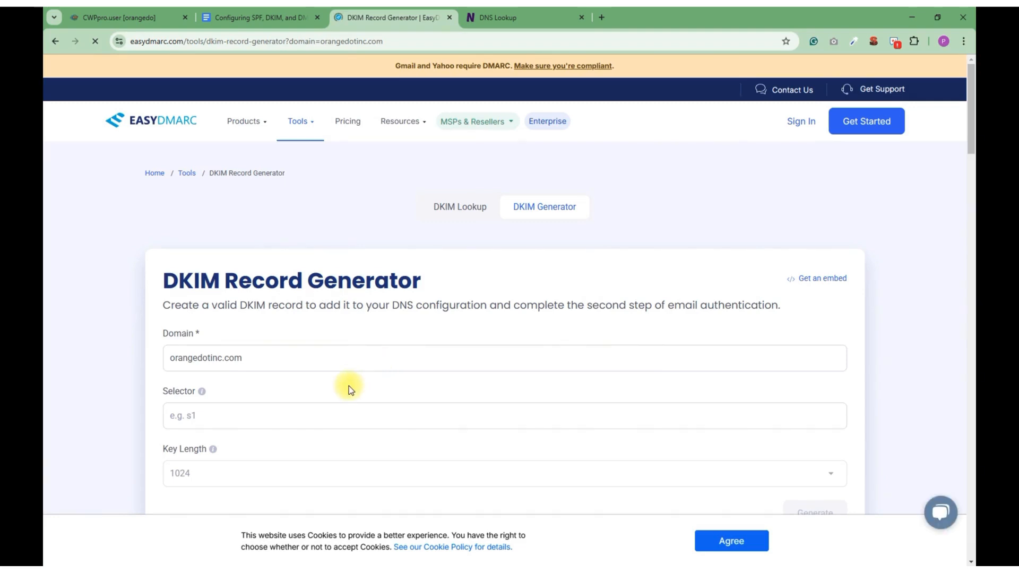
scroll(349, 387, "down", 1)
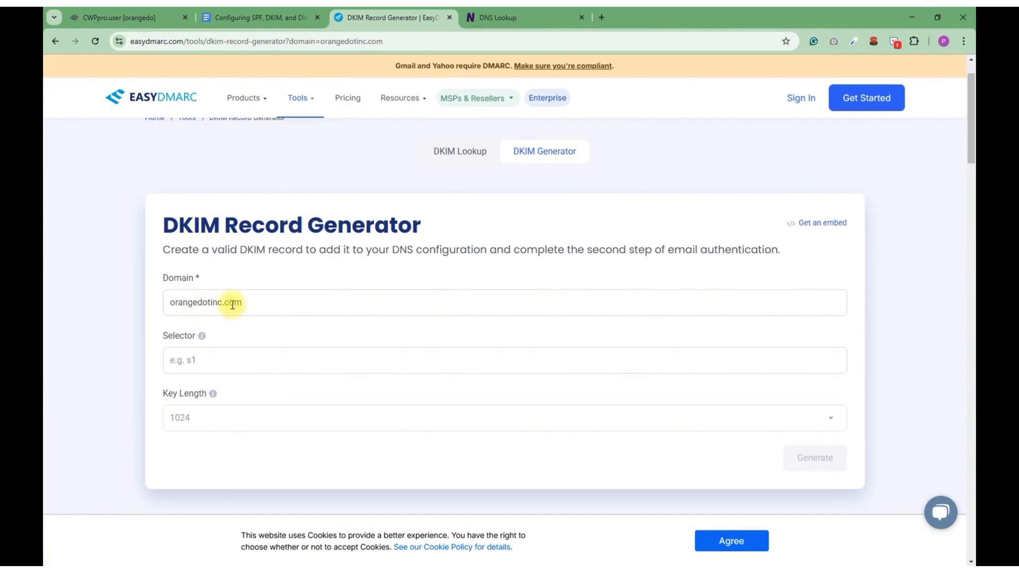
left_click(202, 364)
type("d")
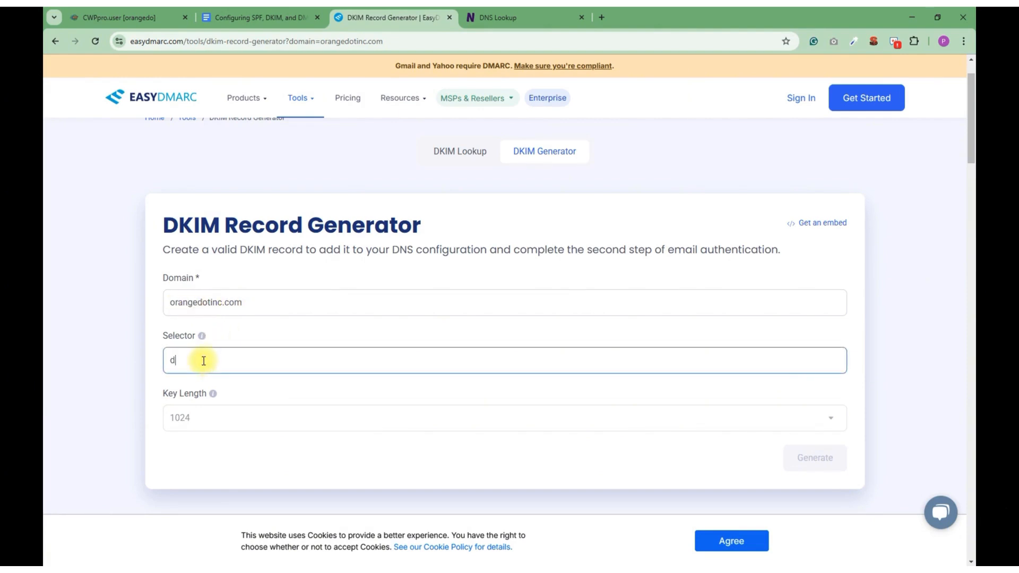
type("efault")
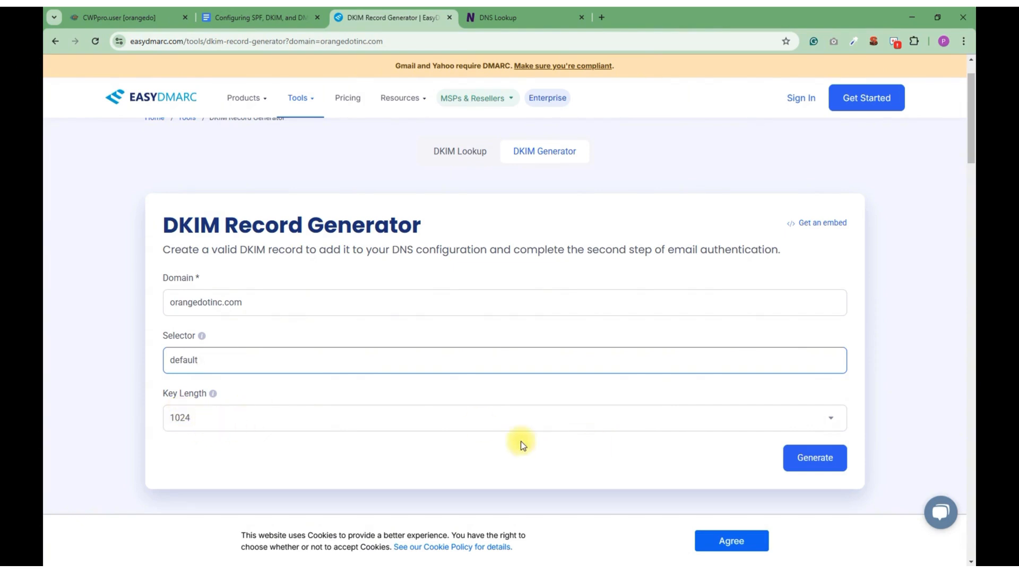
left_click(807, 460)
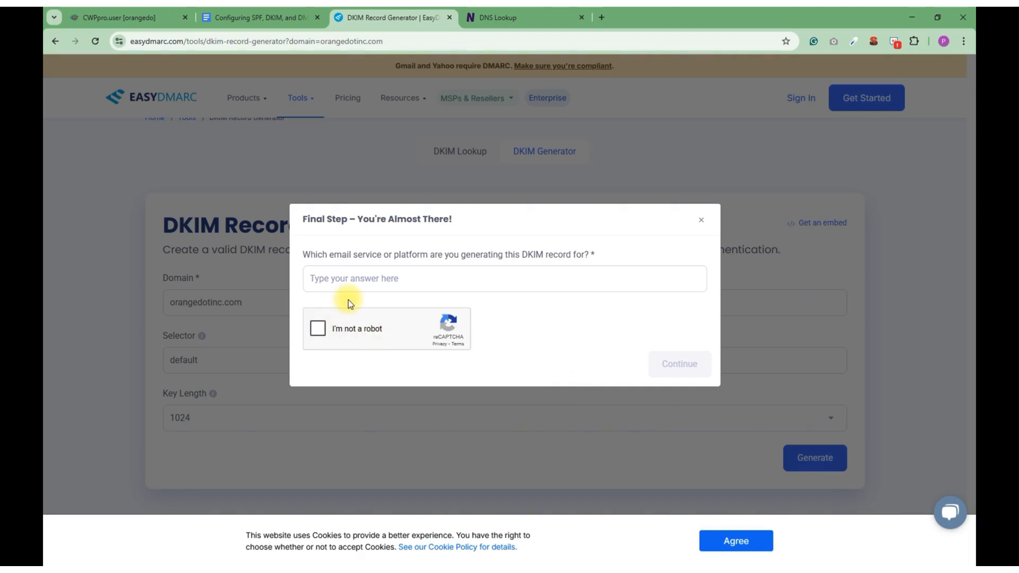
Name roundcube as the email service for the DKIM record, complete the reCAPTCHA check and continue the generation
left_click(384, 280)
type("ro")
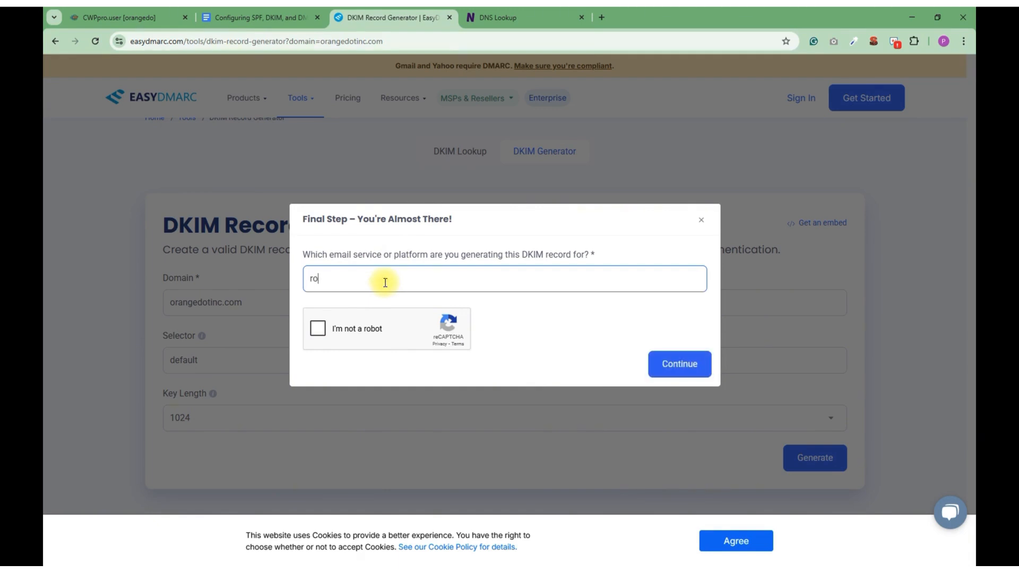
type("undcube")
left_click(318, 329)
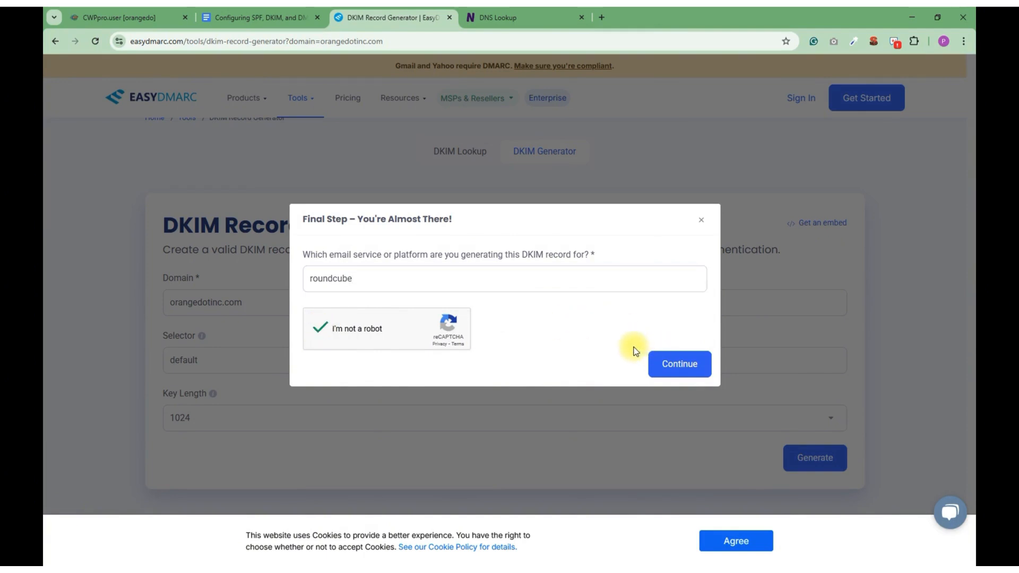
left_click(668, 360)
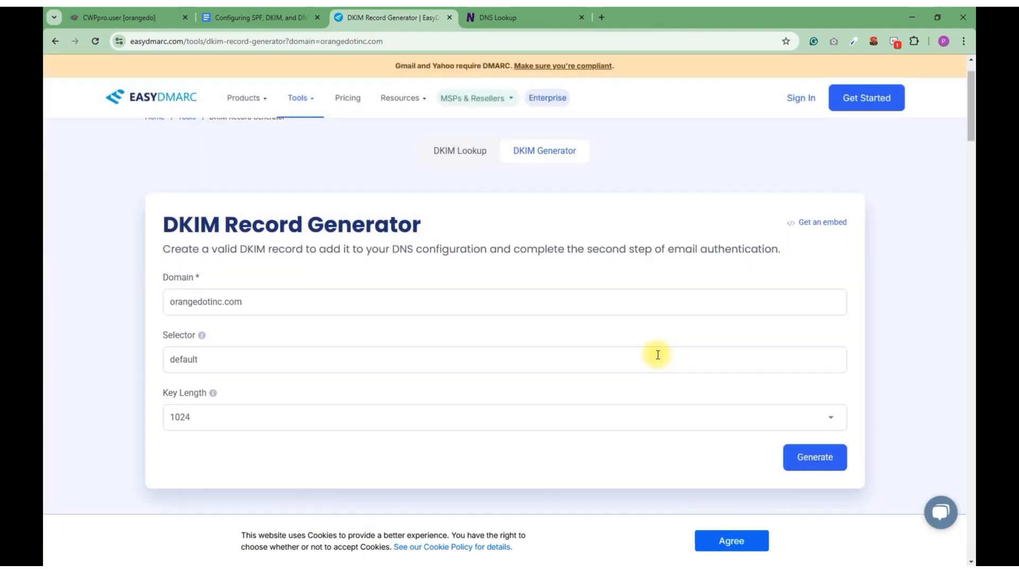